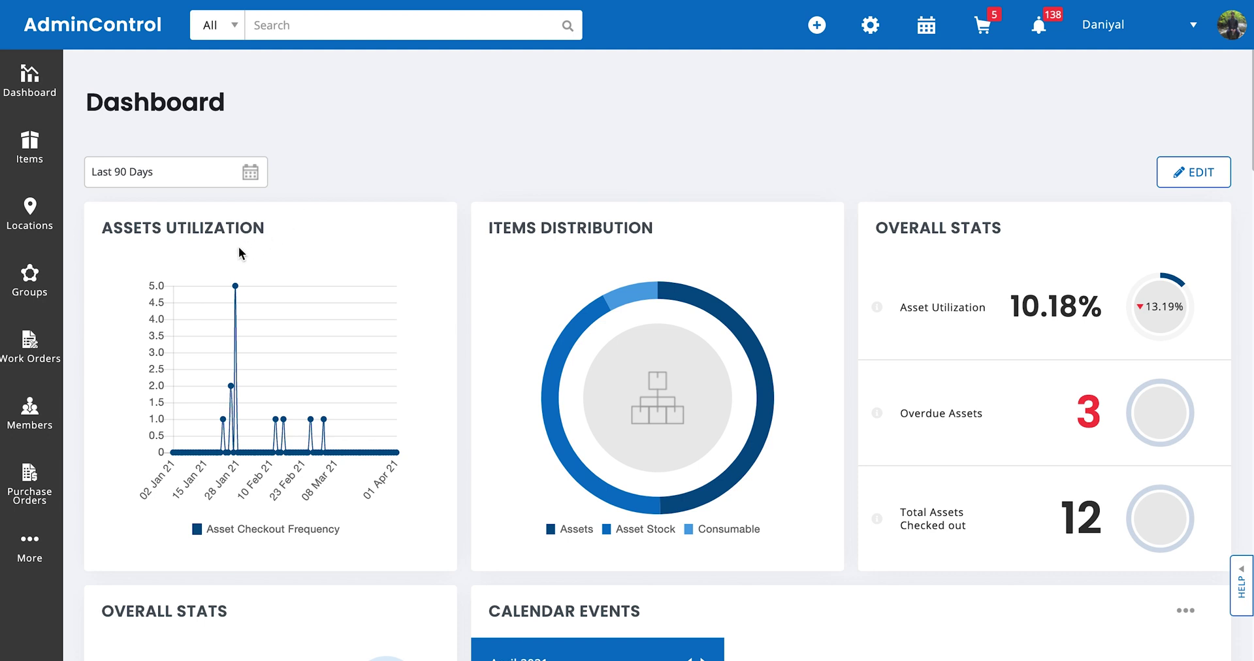
Step: Go from the dashboard to the Groups list in the left sidebar
left_click(31, 295)
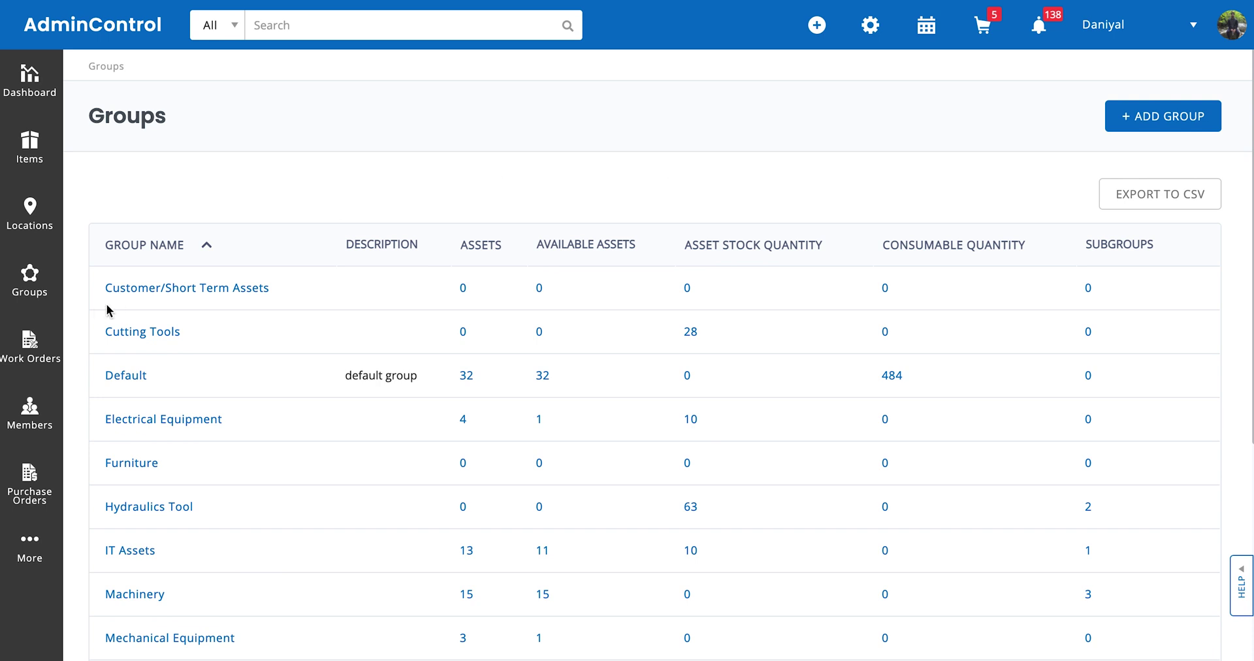
Step: Create a group named 'Heavy Machinery' with an empty description and default settings
left_click(1190, 130)
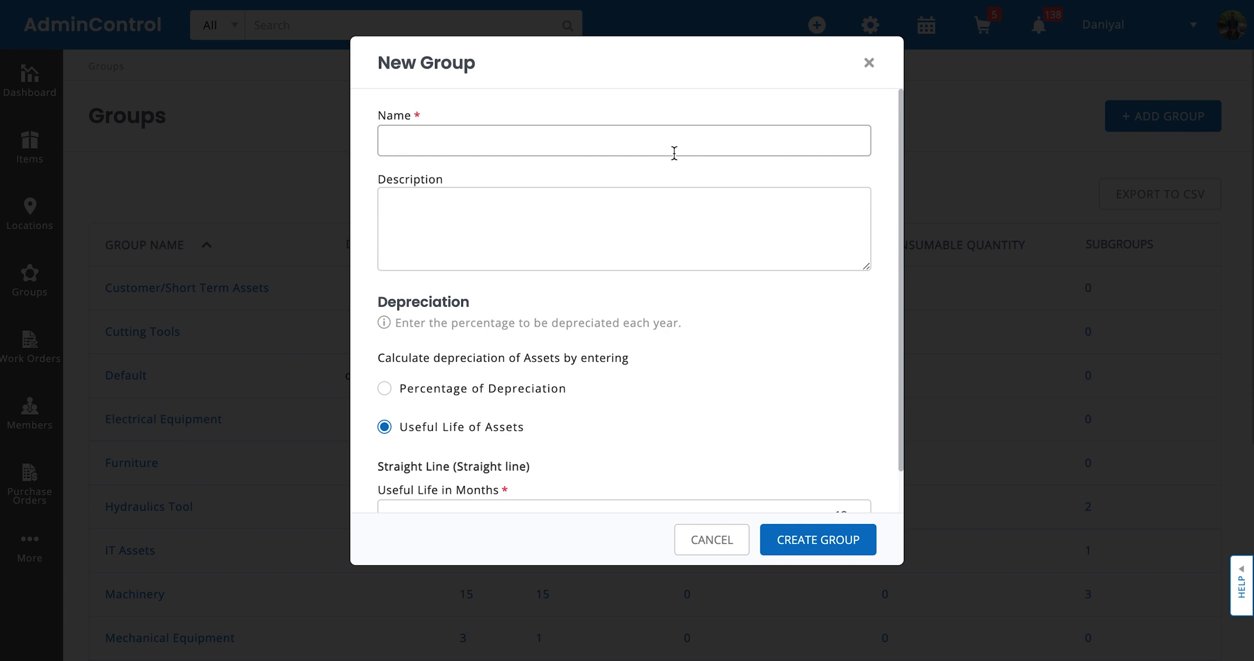
left_click(674, 153)
type("Heavy NM")
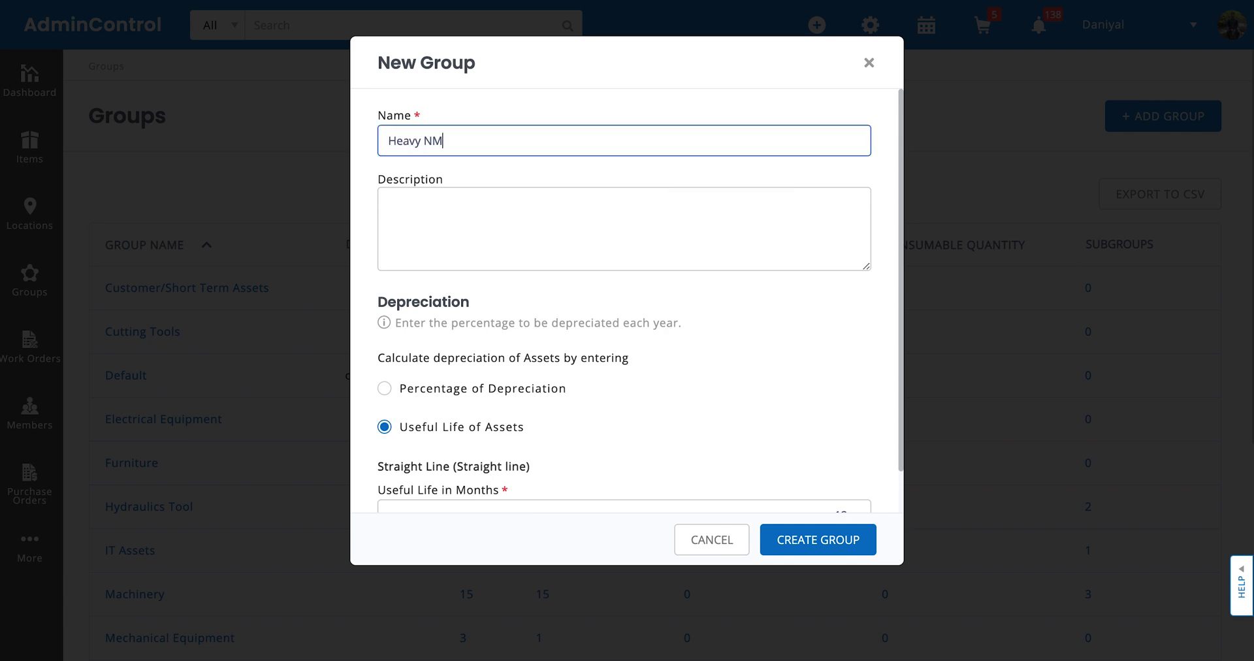
key("BackSpace")
key("BackSpace")
type("Machinery")
left_click(545, 240)
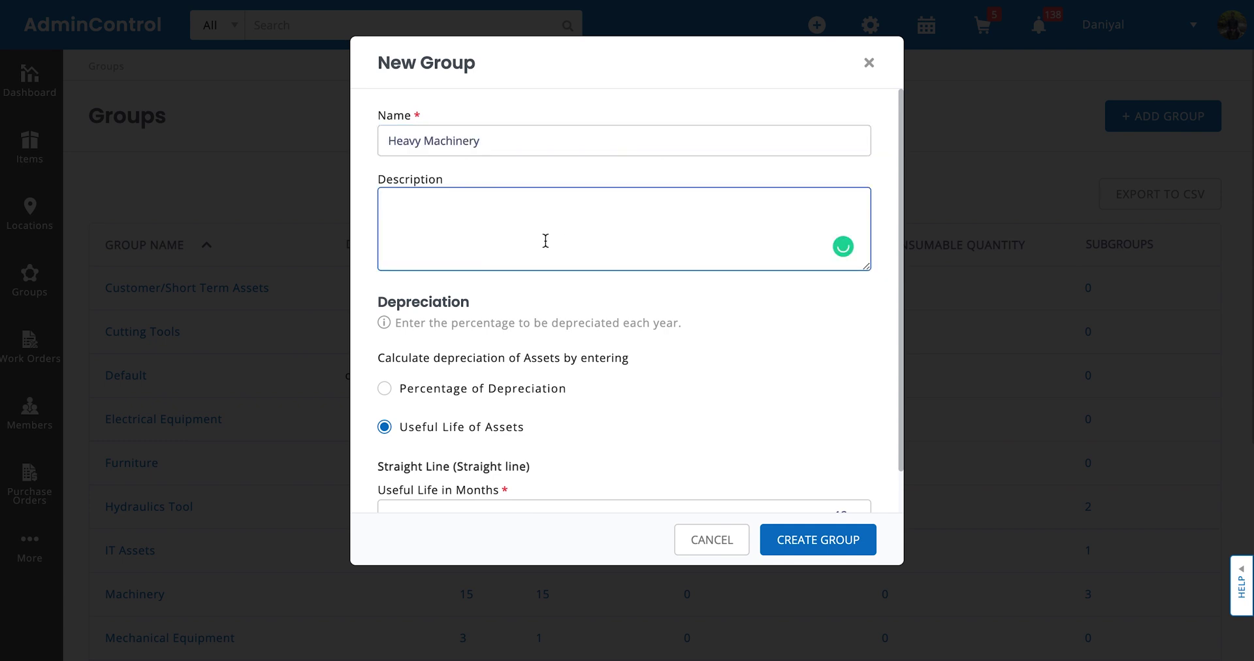
scroll(532, 339, "down", 1)
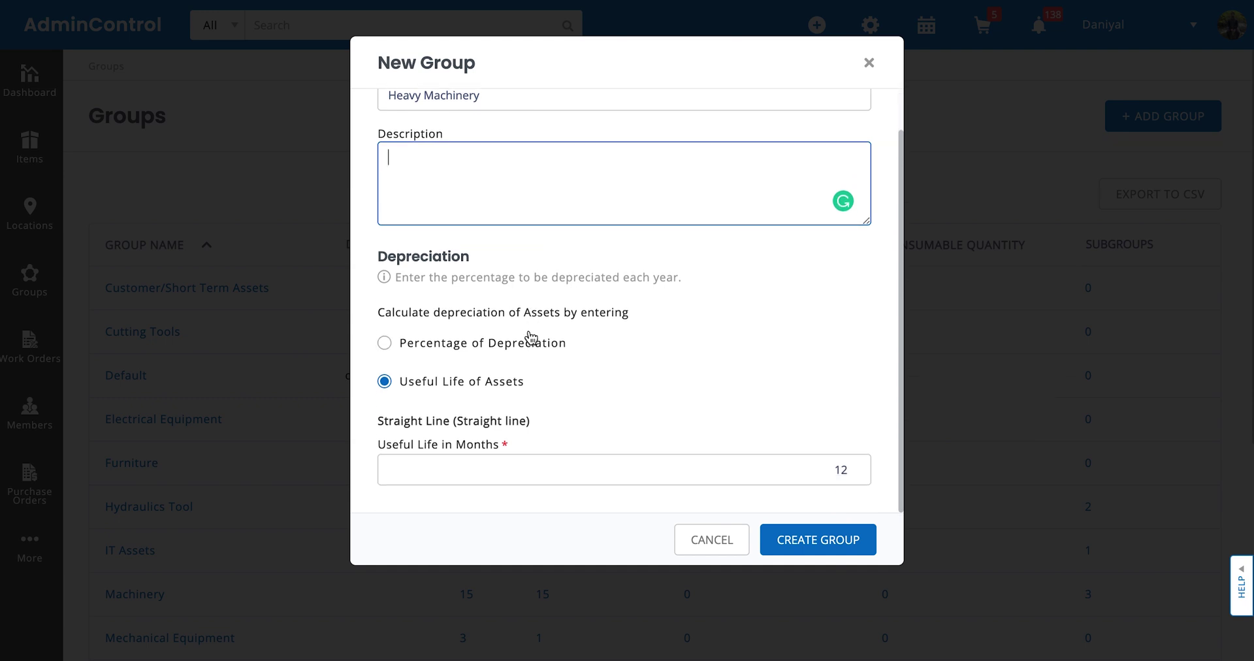
left_click(436, 326)
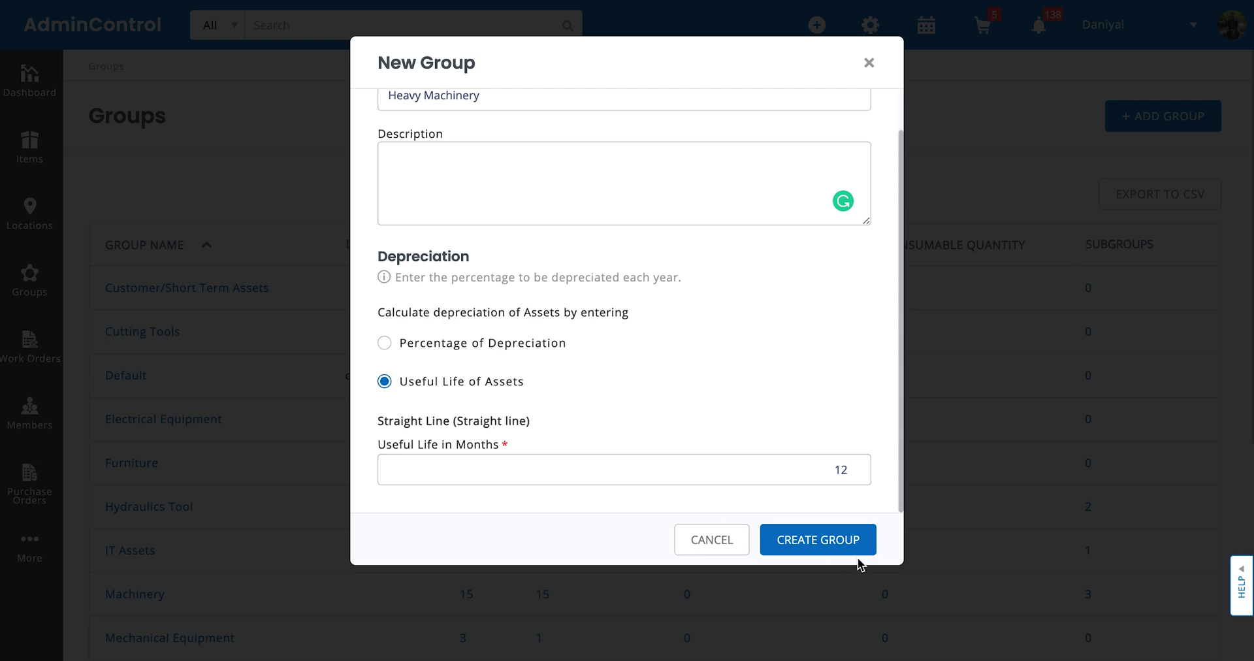
left_click(841, 532)
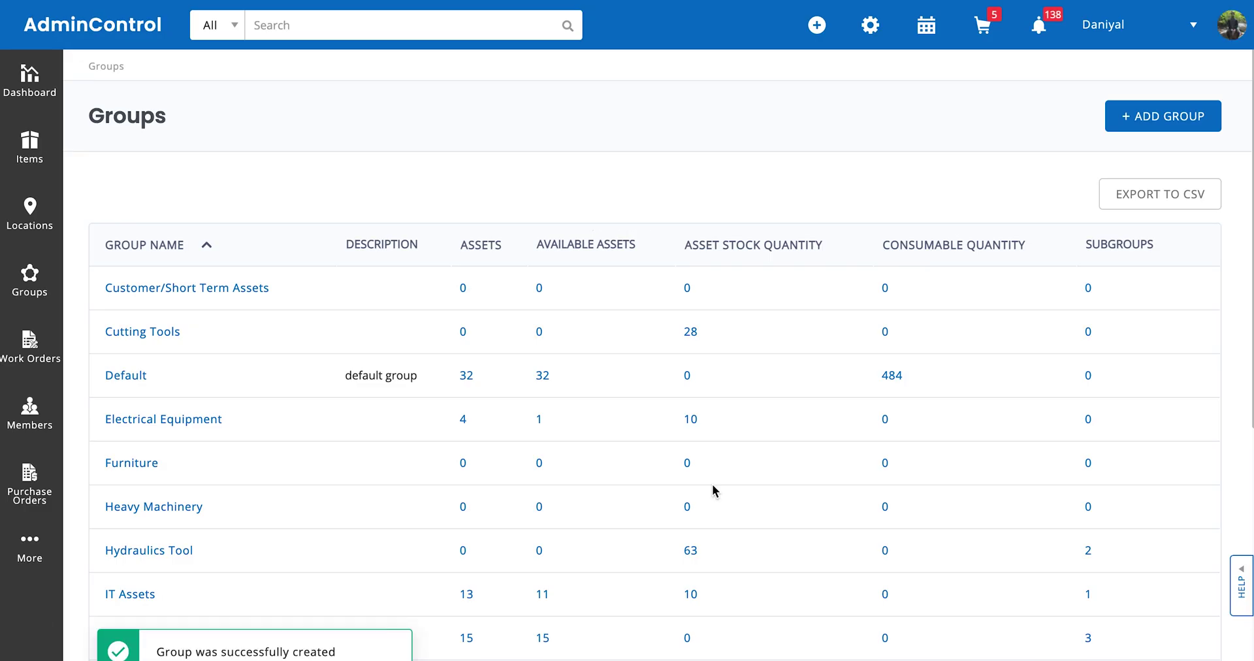
Step: Scroll the Groups list and open the IT Assets group's details
scroll(715, 490, "down", 2)
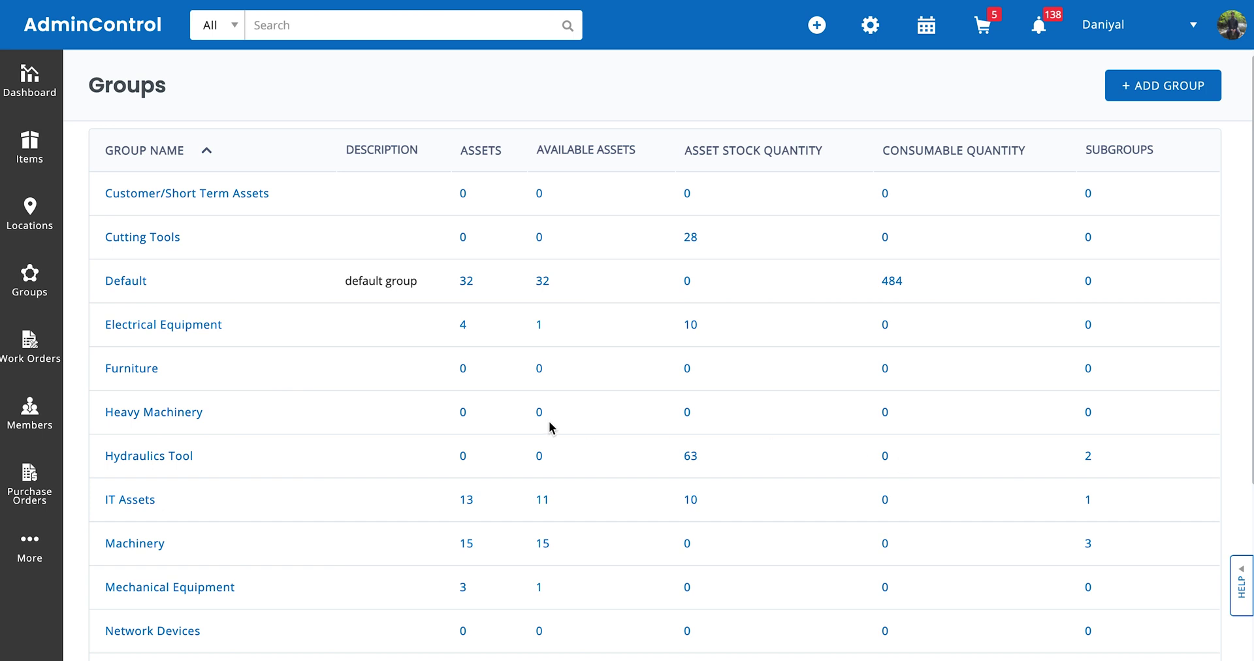
left_click(144, 502)
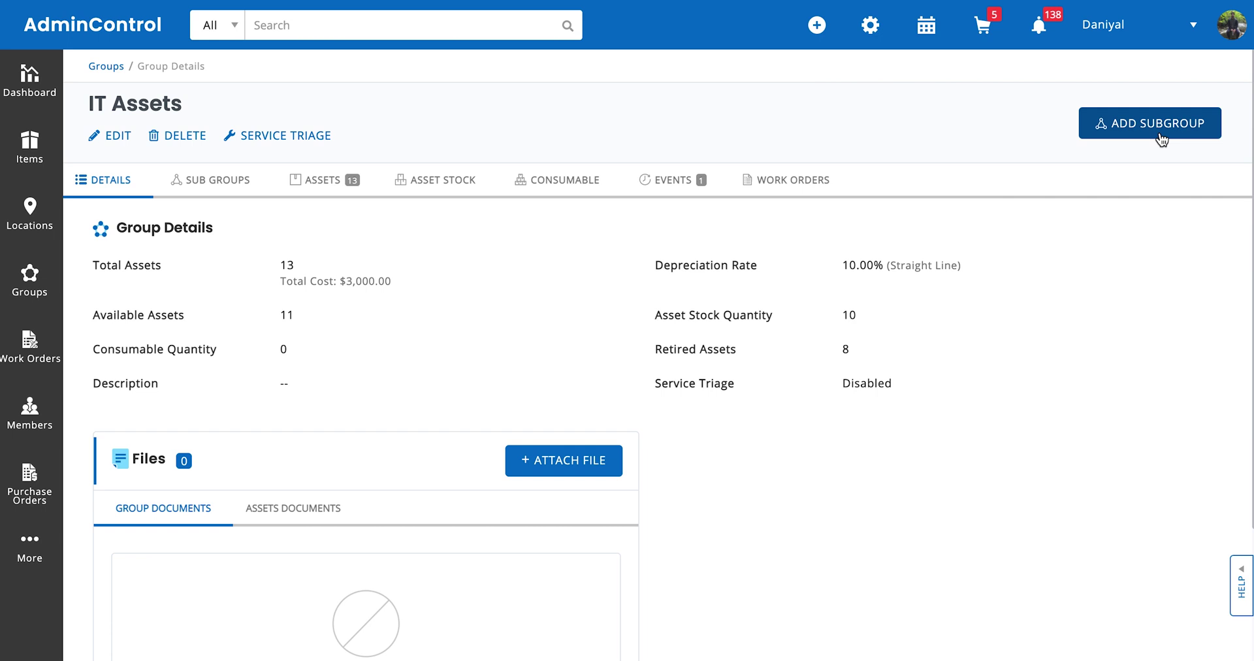
Step: Browse the IT Assets group's Assets and Asset Stock tabs, then start a new asset in it
left_click(347, 200)
left_click(426, 188)
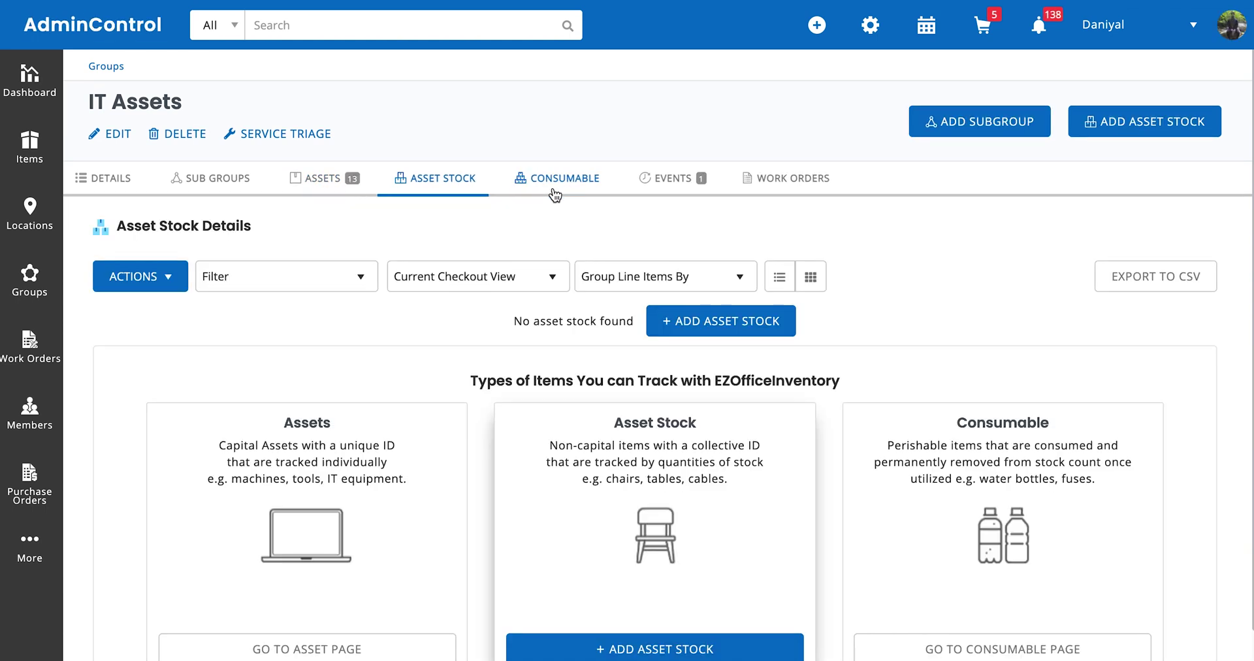
left_click(340, 190)
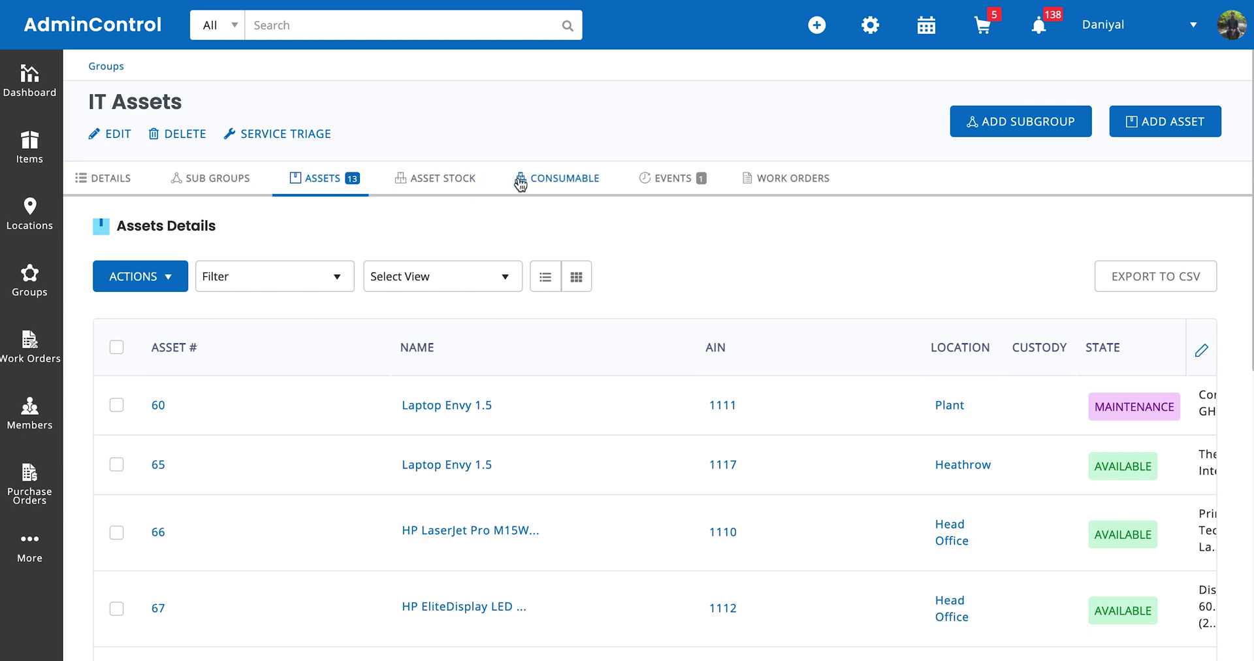
left_click(1182, 124)
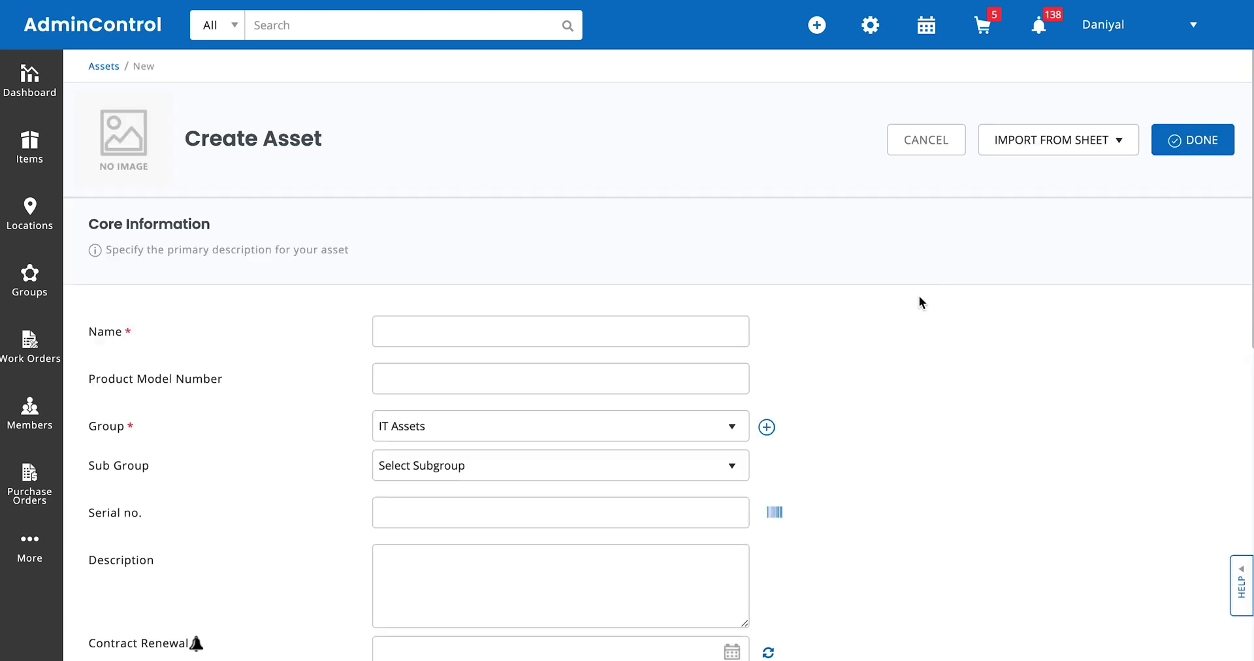
Step: Cancel the unsaved Create Asset form to return to the full Assets list
scroll(919, 295, "down", 1)
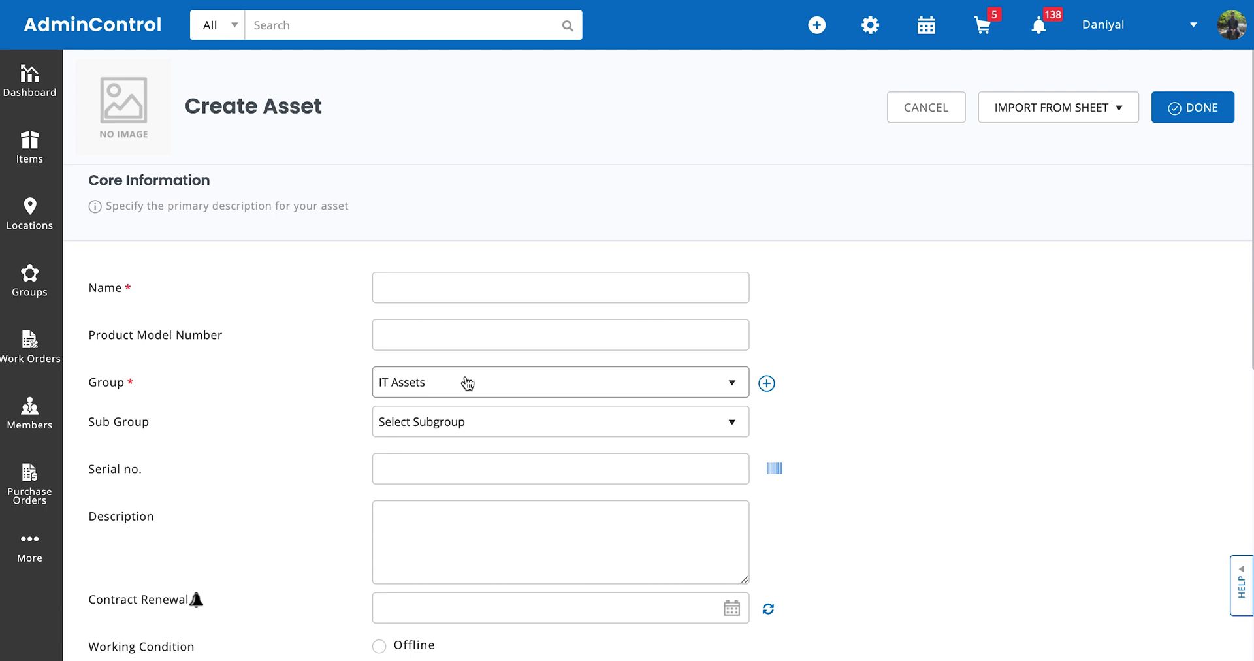
left_click(911, 107)
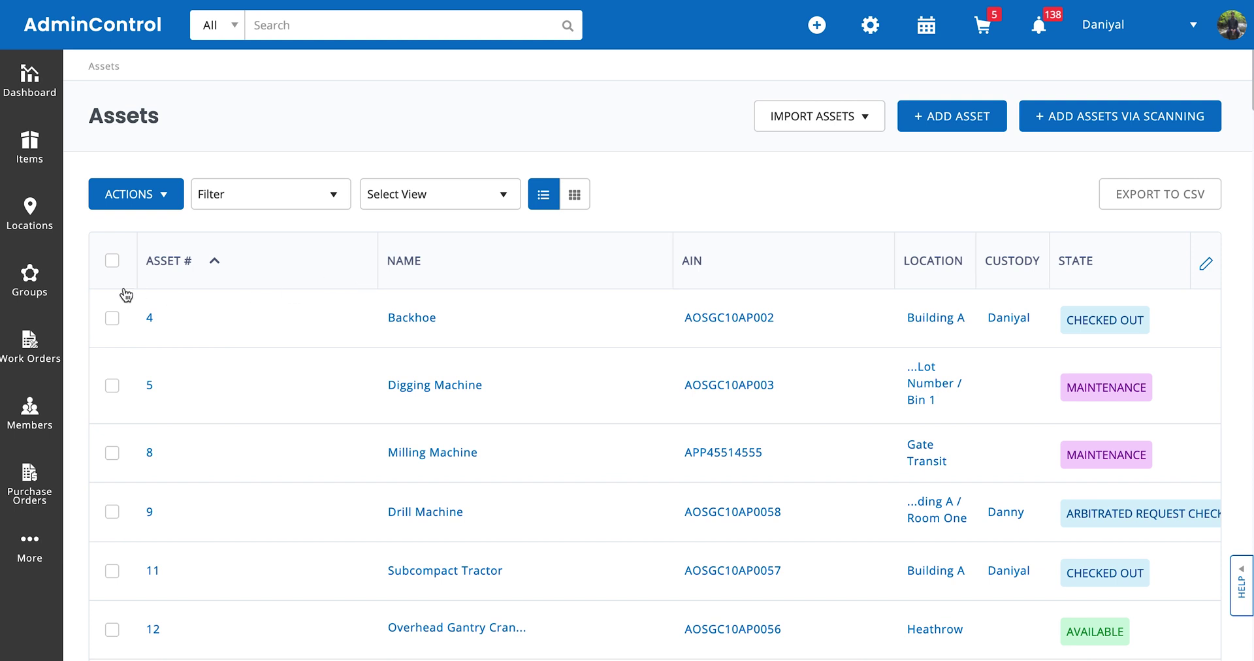
left_click(41, 298)
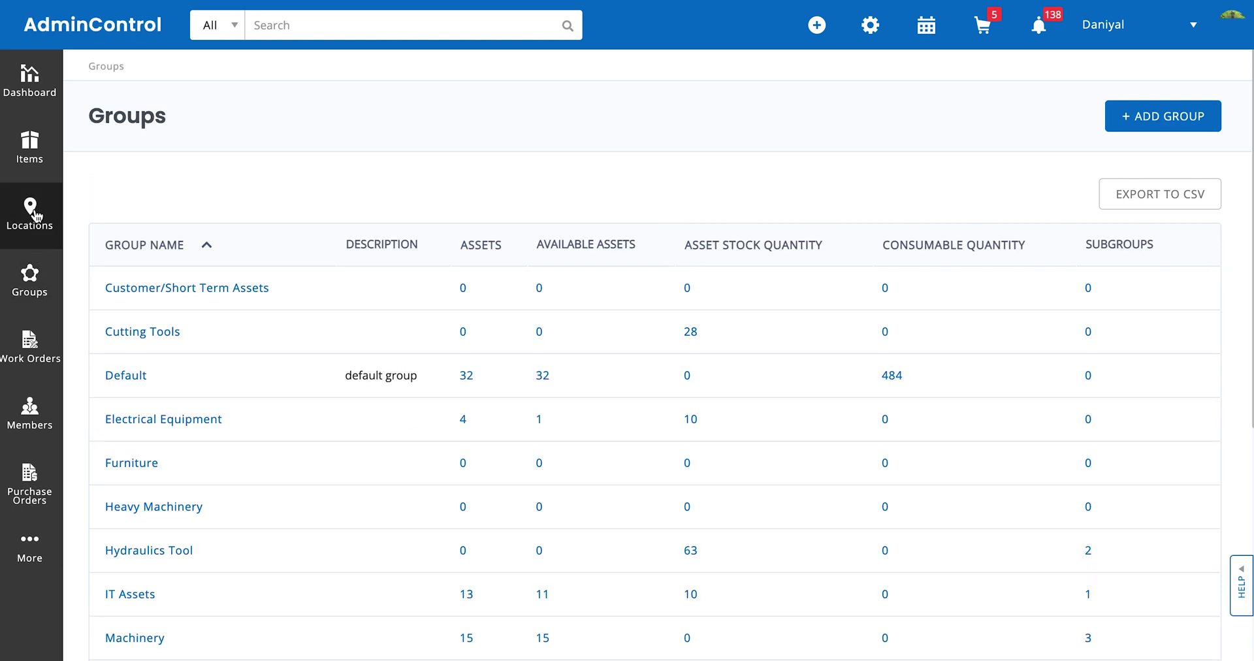
mouse_move(42, 169)
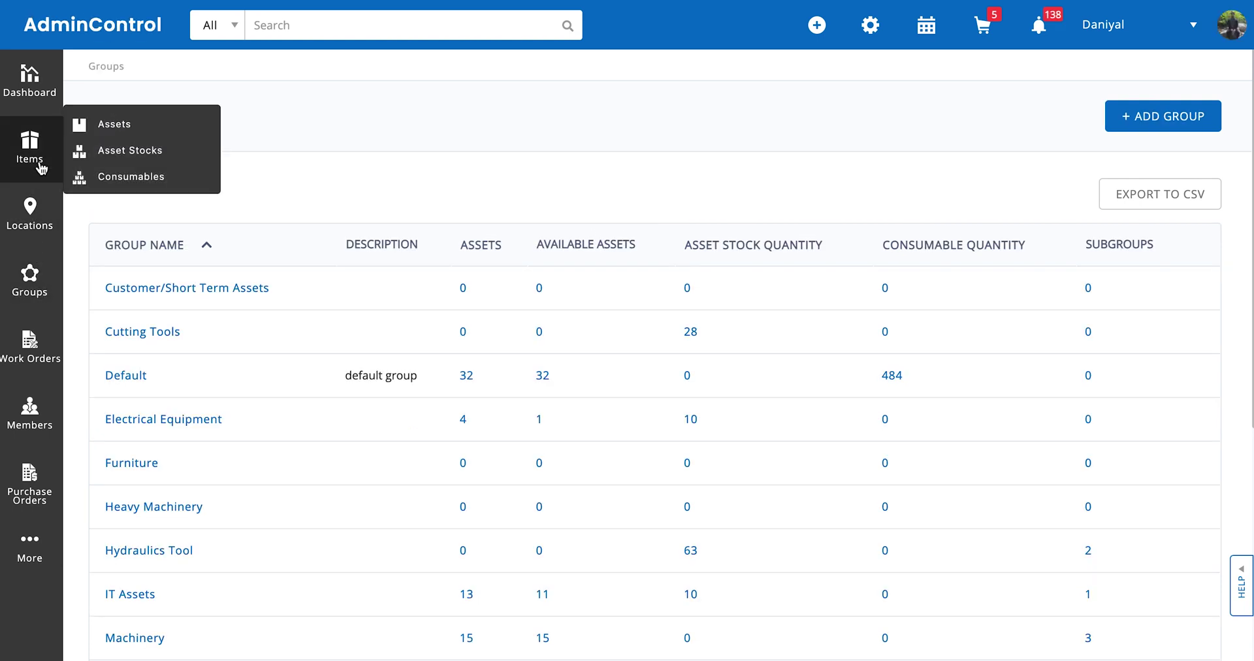
left_click(107, 139)
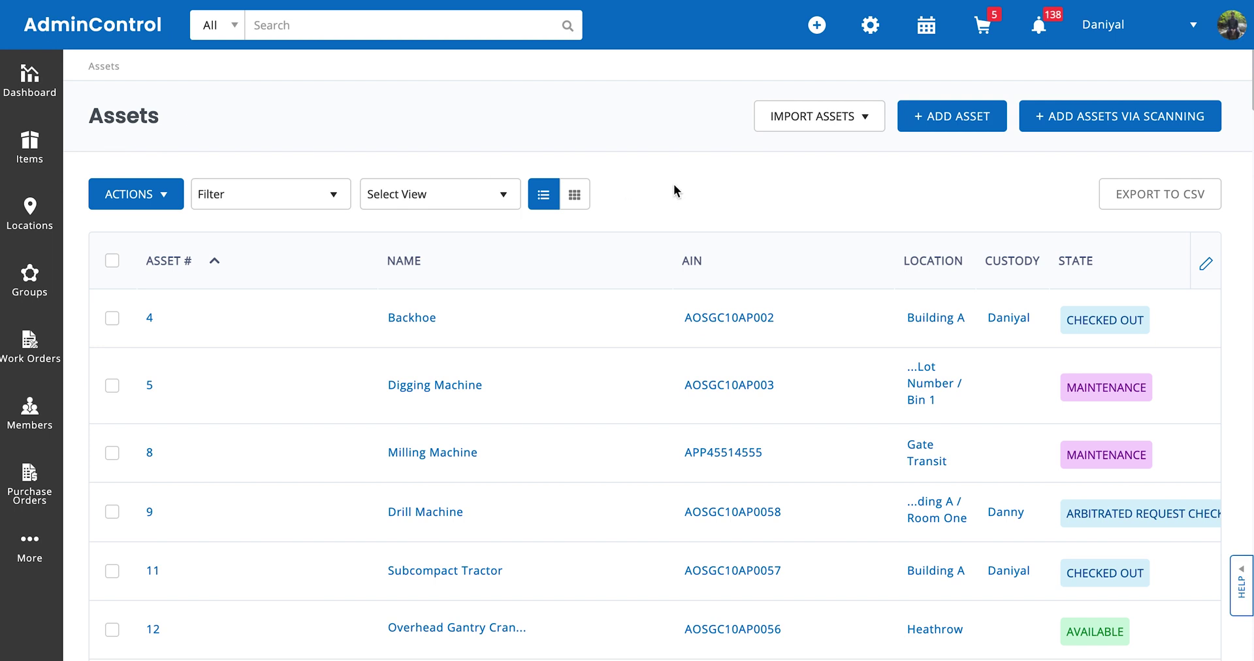
left_click(828, 130)
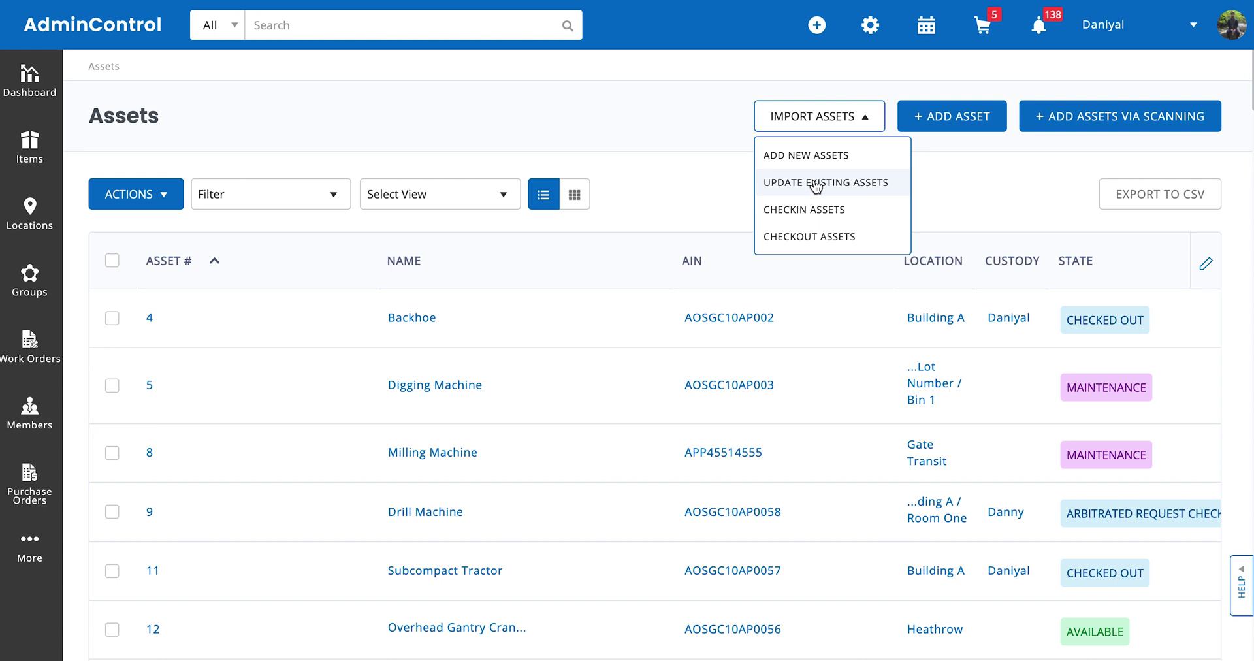
left_click(660, 171)
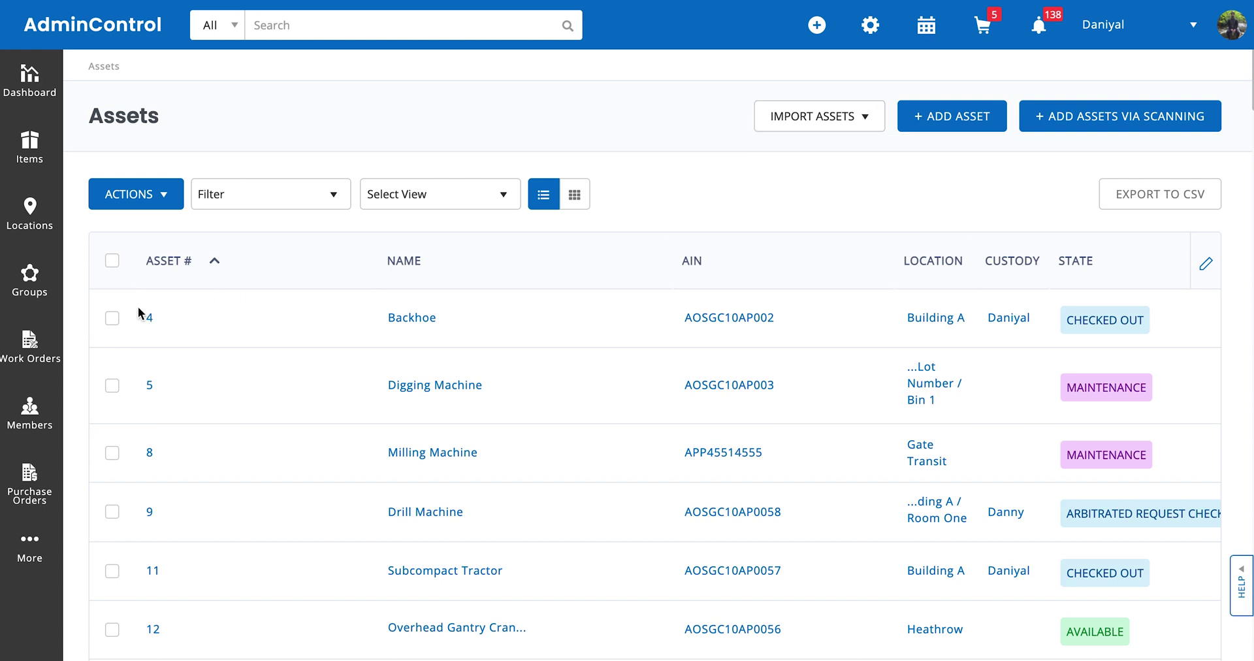
Step: Check Backhoe, Digging Machine and Milling Machine in the Assets list
left_click(110, 322)
left_click(111, 386)
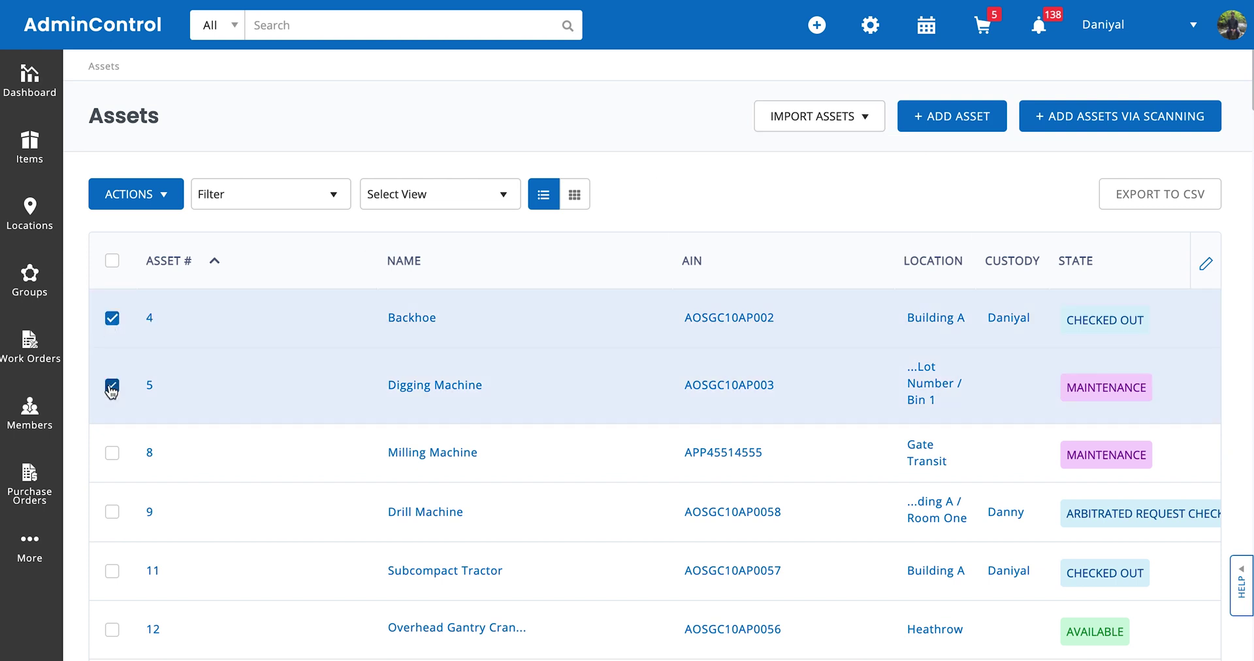
left_click(112, 452)
Step: Start a bulk Change Group to Furniture for the three assets, then cancel without applying
left_click(159, 196)
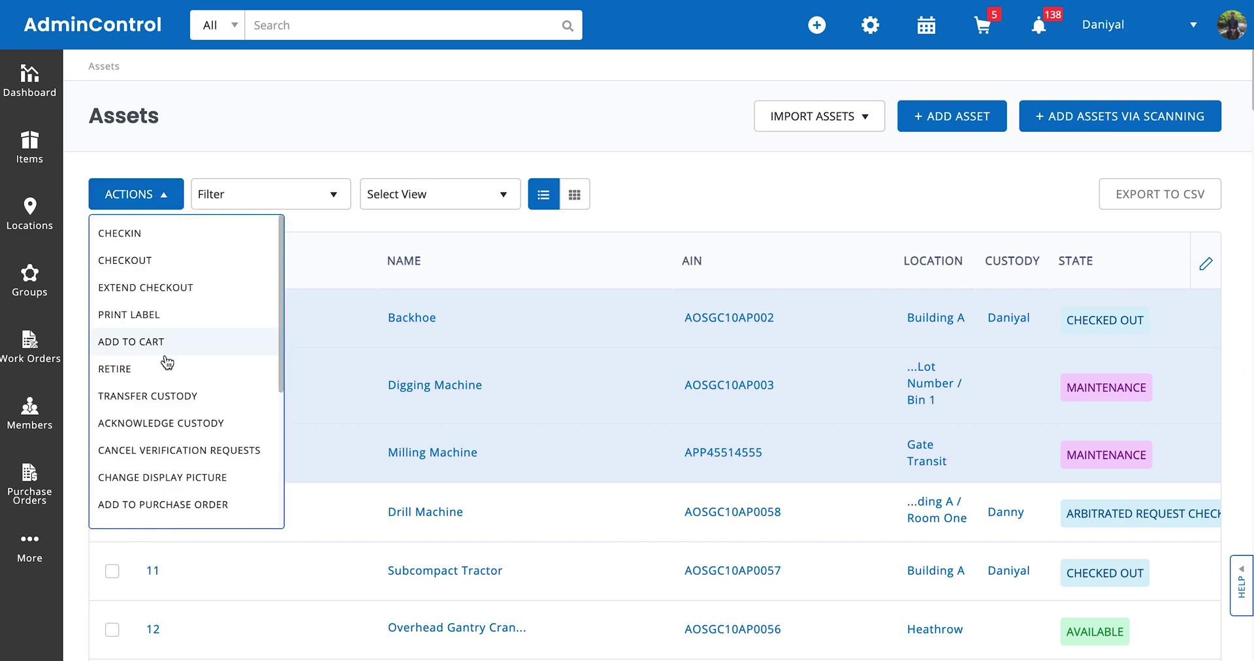
scroll(163, 366, "down", 5)
left_click(134, 481)
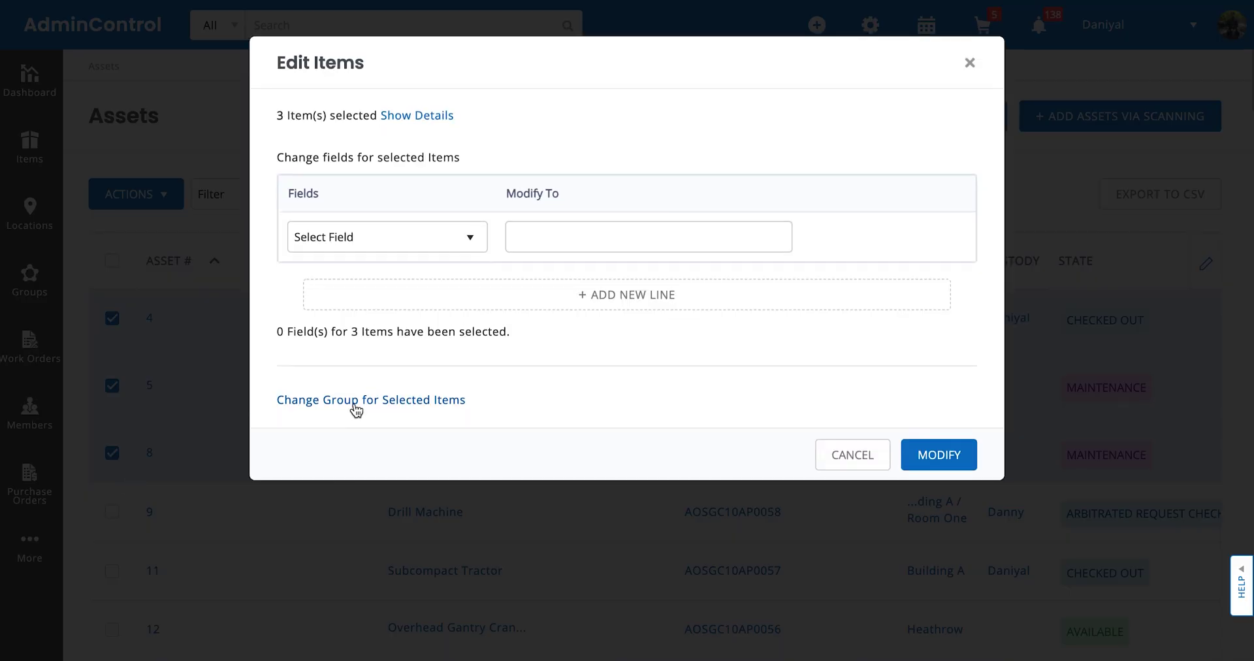
left_click(354, 403)
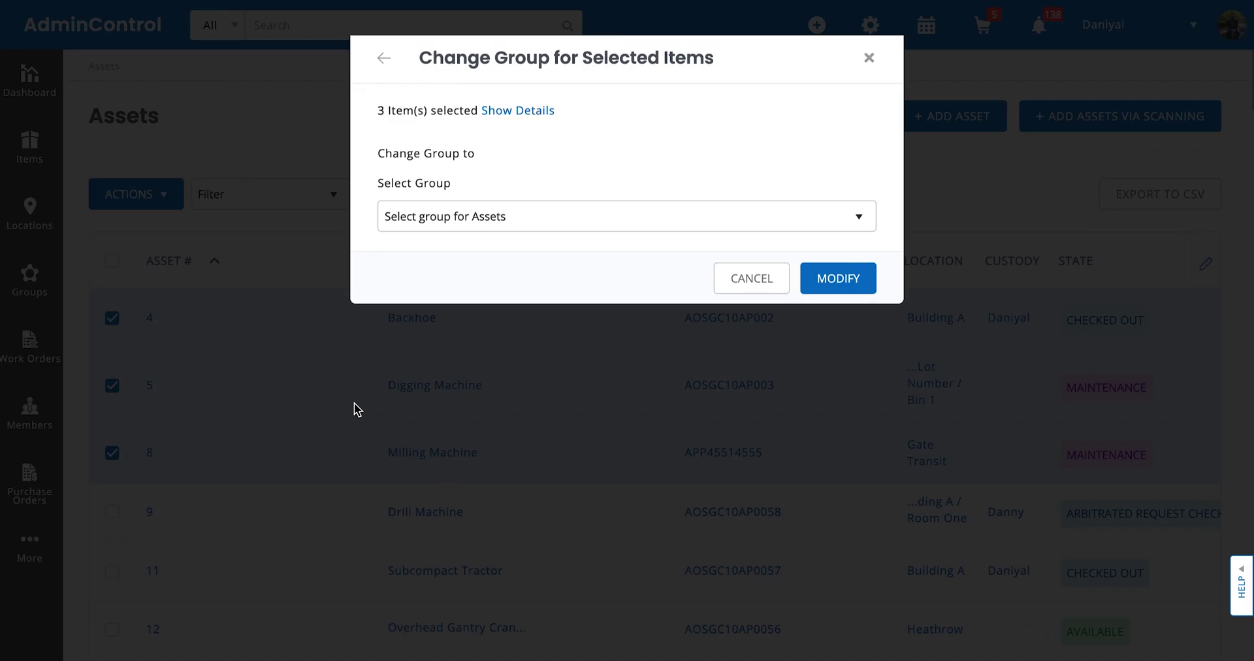
left_click(509, 121)
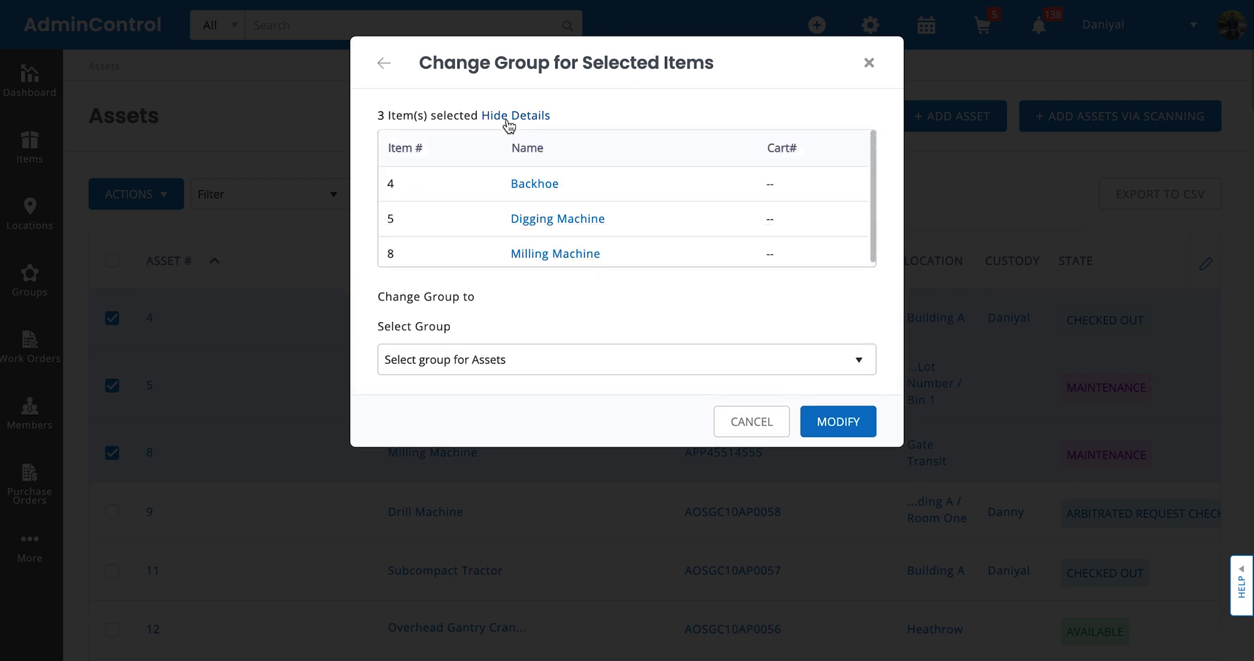
left_click(486, 367)
scroll(448, 509, "down", 3)
left_click(442, 523)
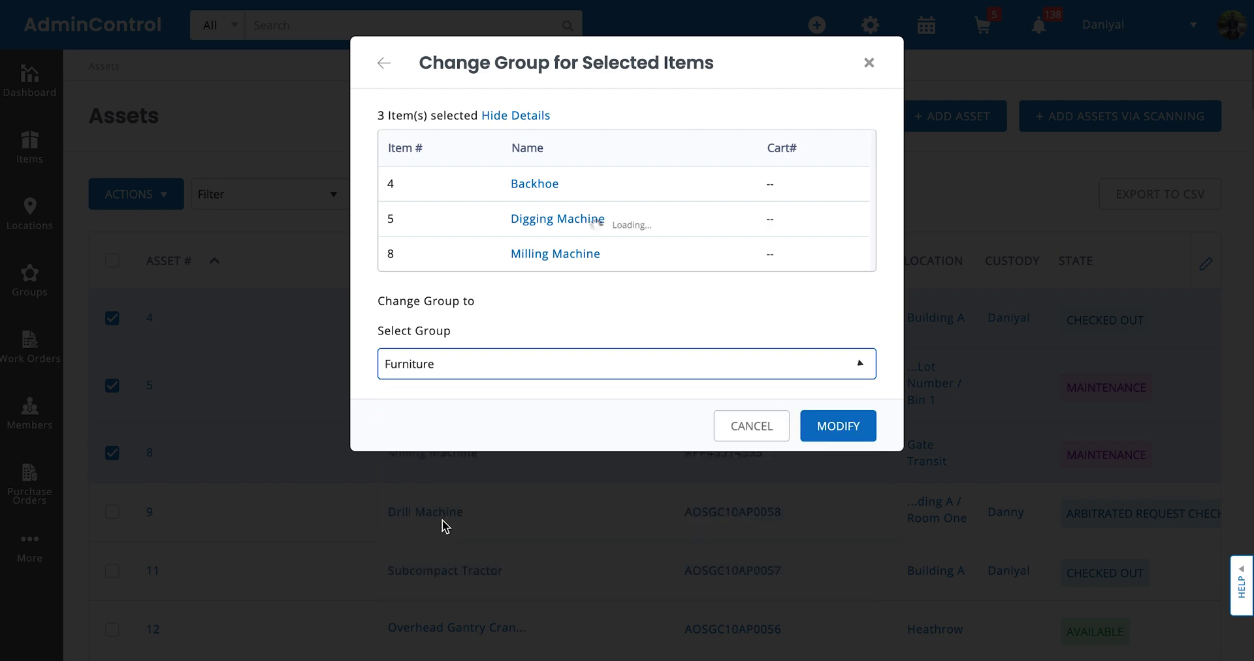
left_click(749, 429)
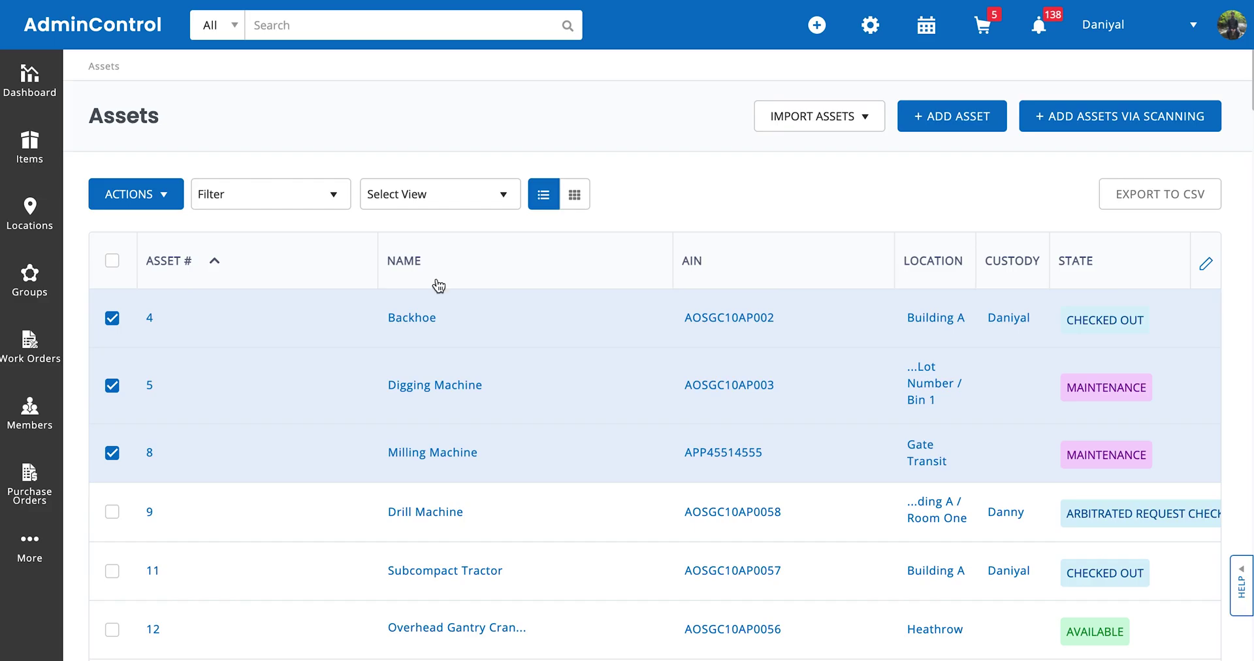
left_click(283, 199)
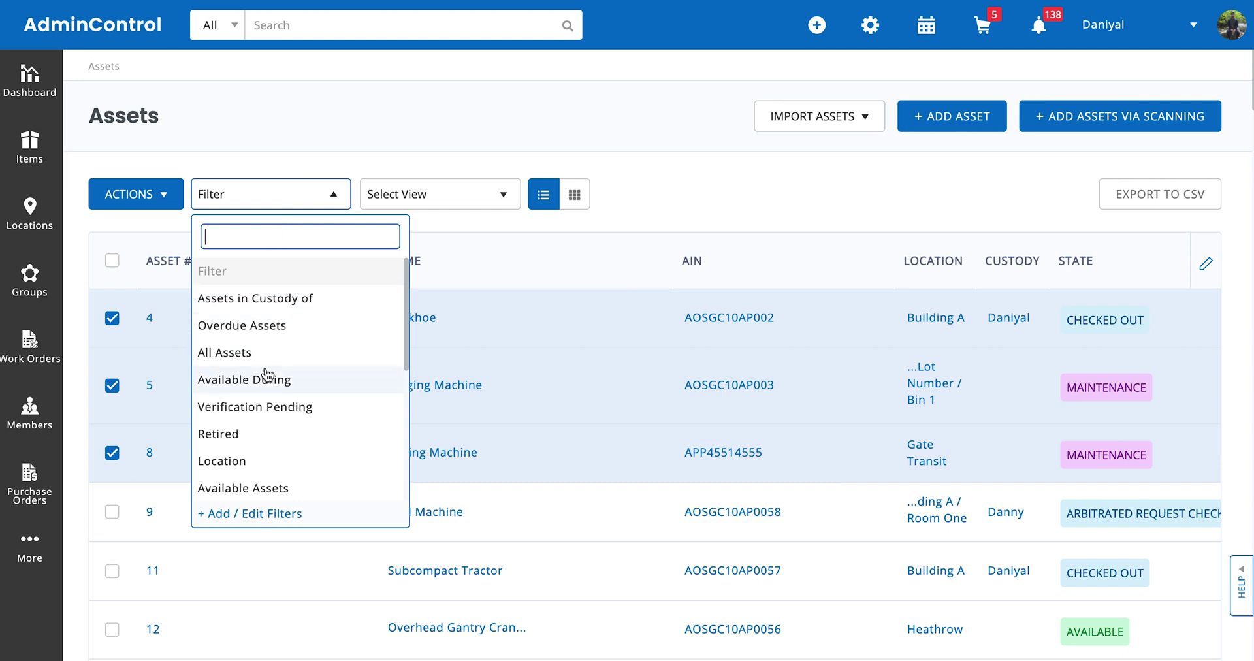
Step: Open the Filter by Group dialog, view the group list, and dismiss it unfiltered
scroll(260, 372, "down", 5)
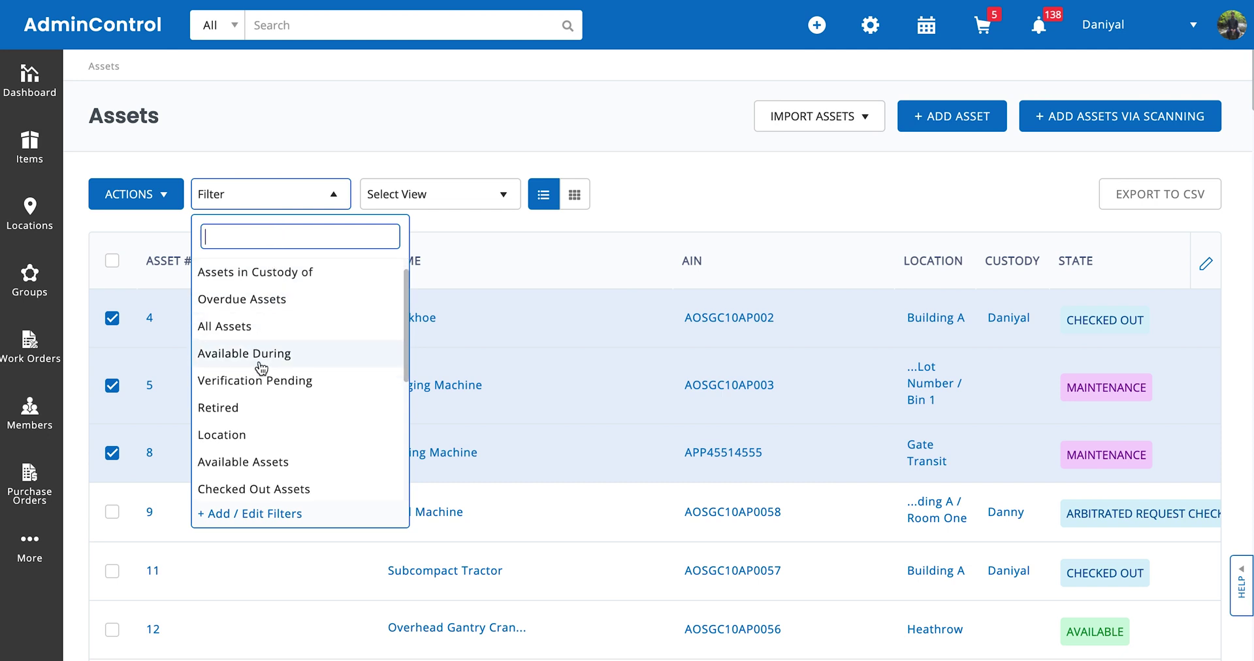
left_click(239, 268)
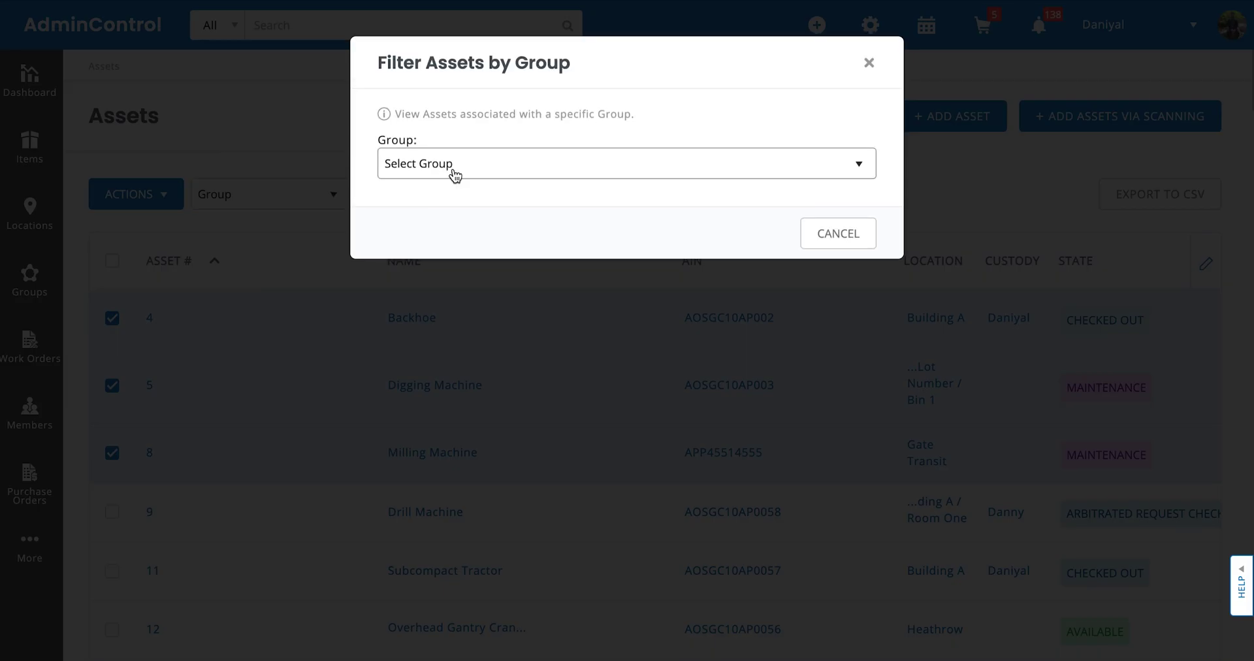
left_click(455, 171)
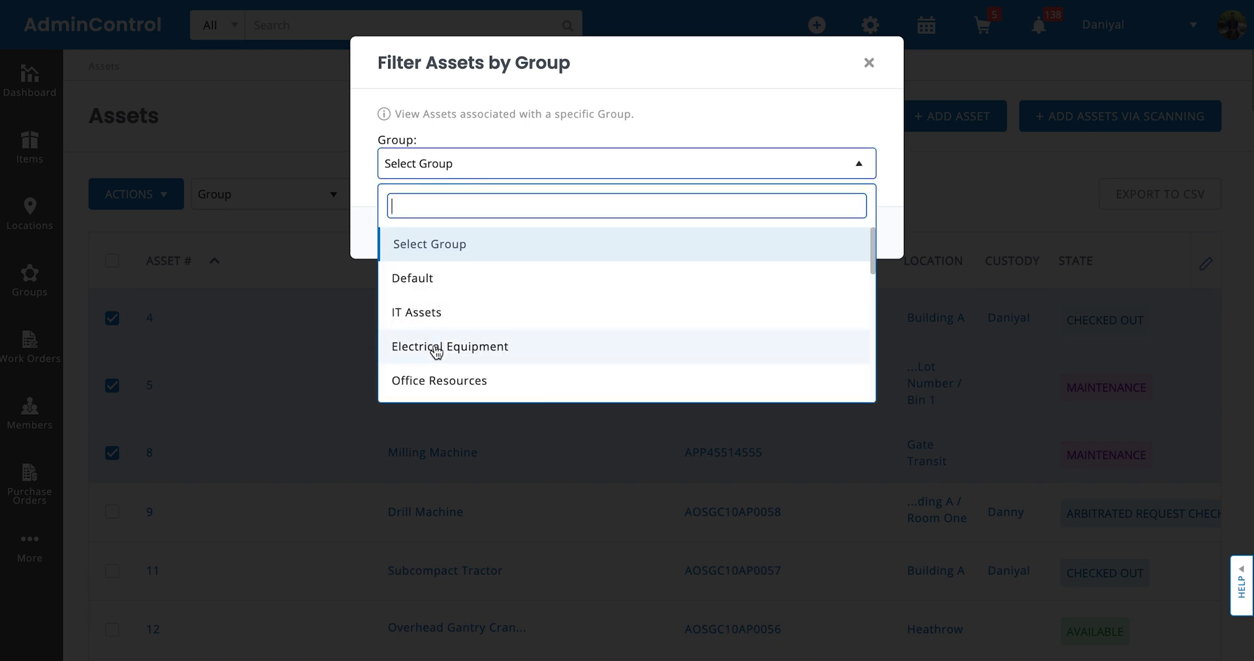
left_click(834, 234)
left_click(834, 234)
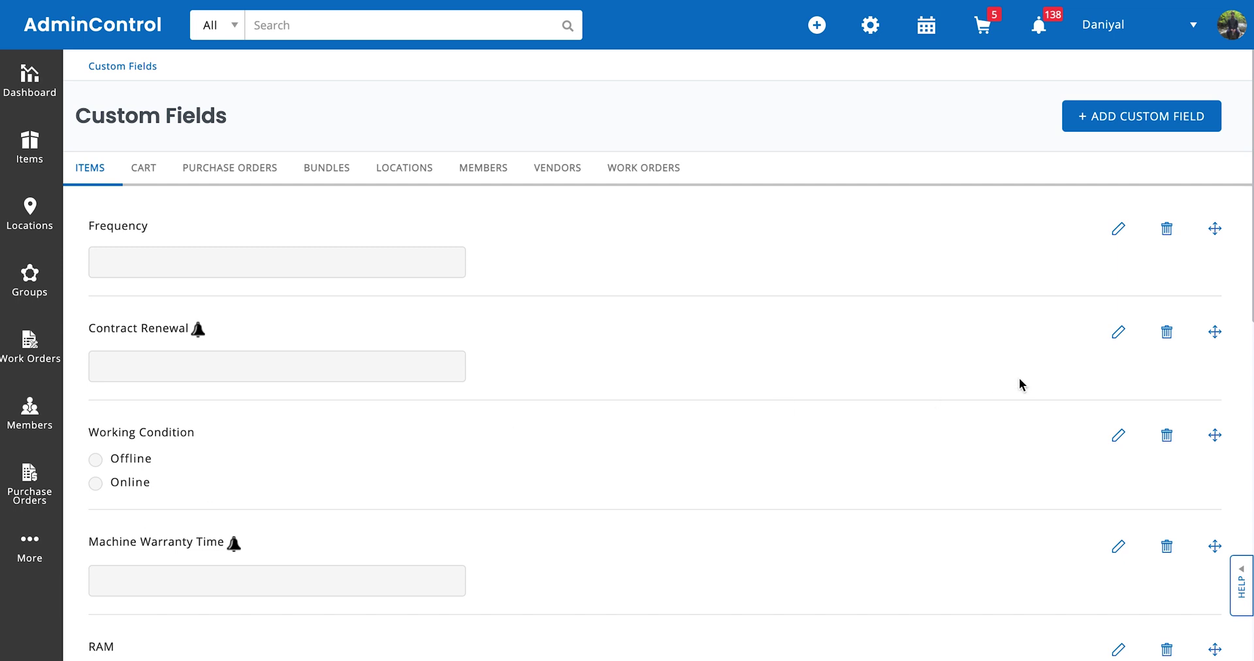
Step: Add a new item custom field, opening a blank Single Line Text form
left_click(1162, 128)
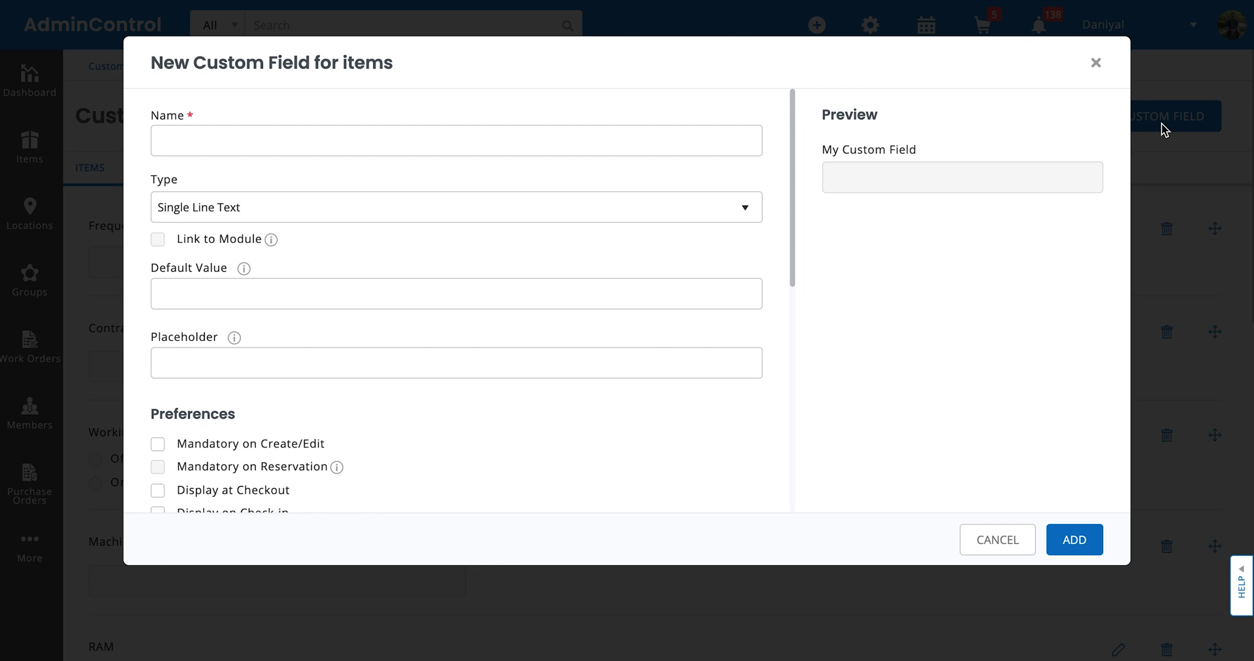
Step: Scroll to Group Association and uncheck Hydraulics Tool for the new field
scroll(627, 319, "down", 4)
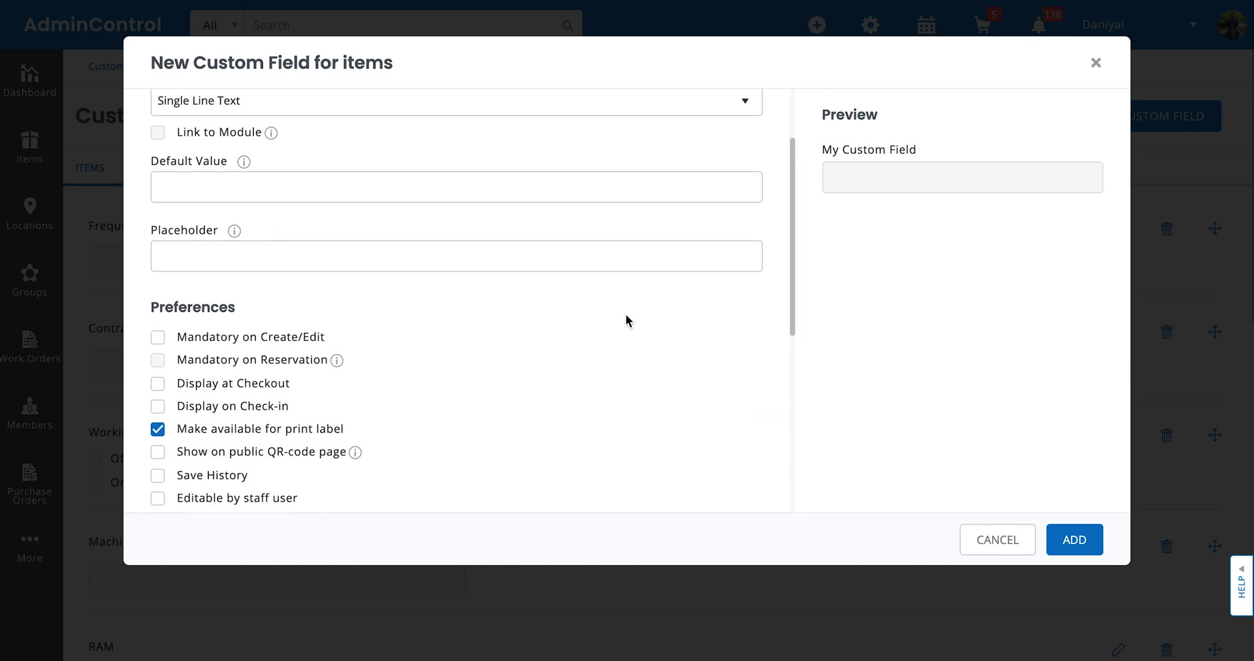
scroll(627, 320, "down", 4)
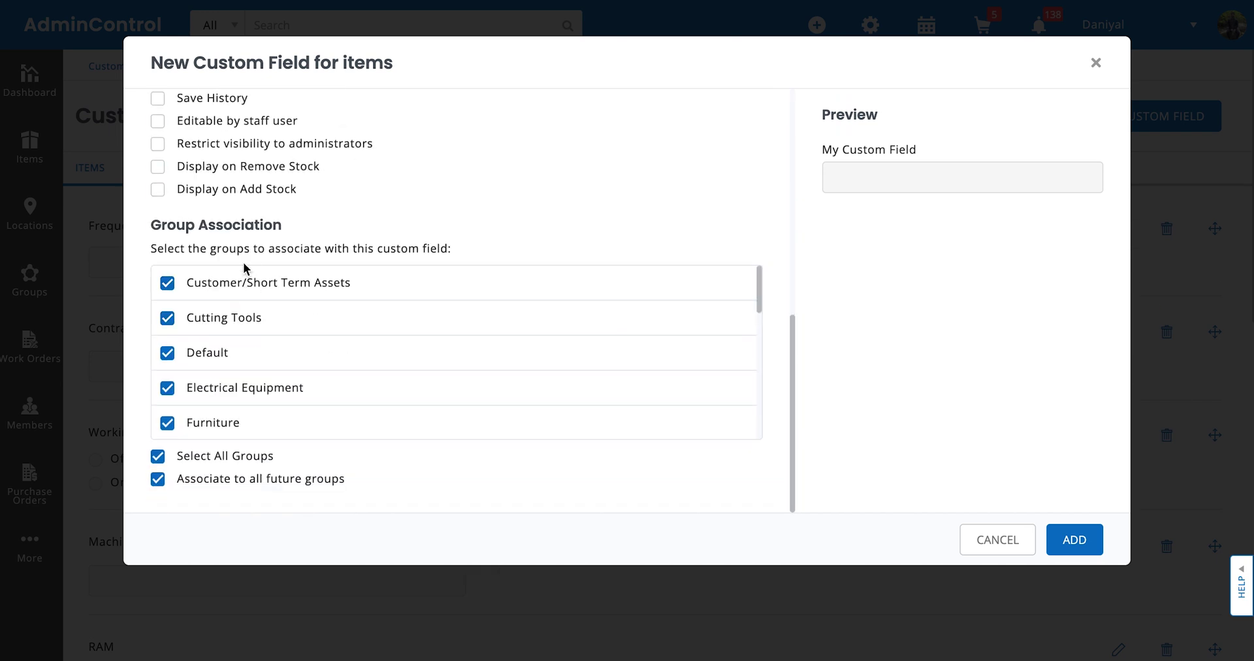
scroll(288, 372, "down", 3)
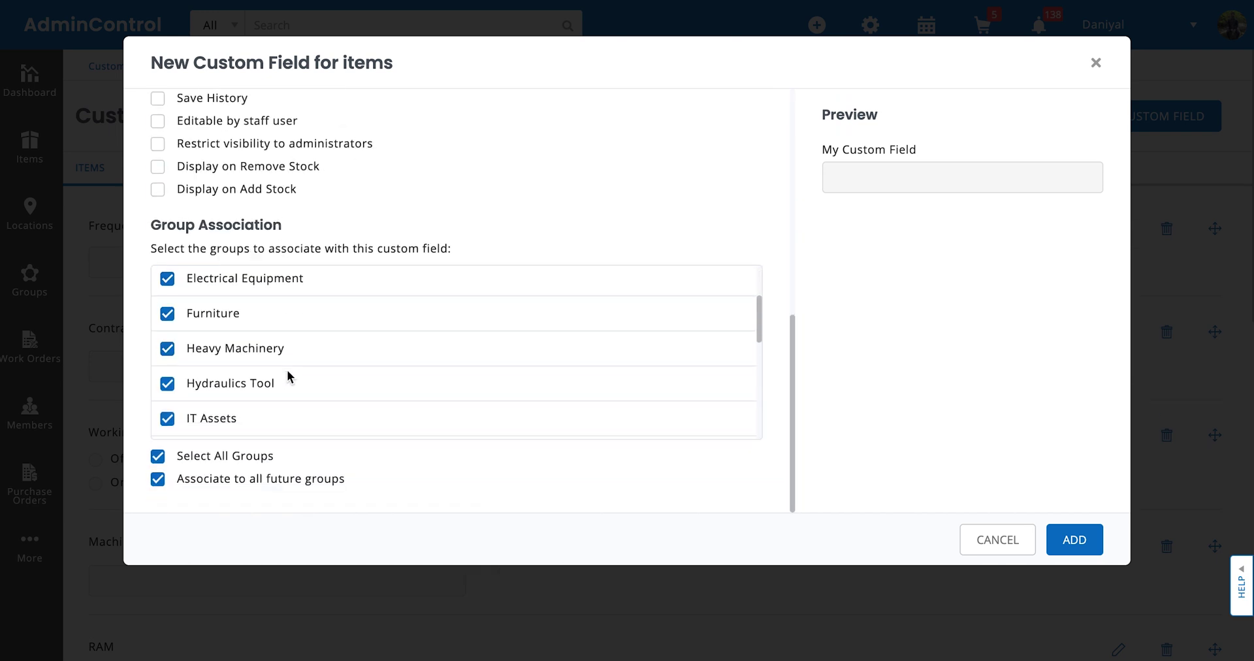
scroll(289, 374, "down", 1)
scroll(261, 353, "up", 1)
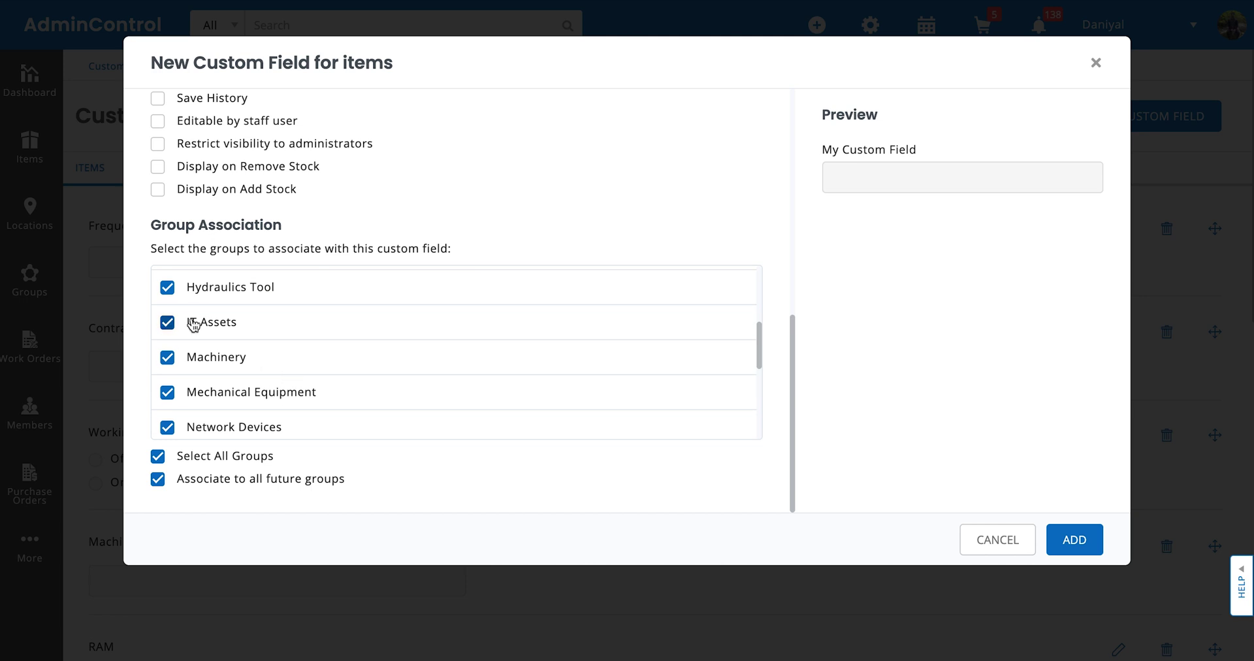
left_click(168, 290)
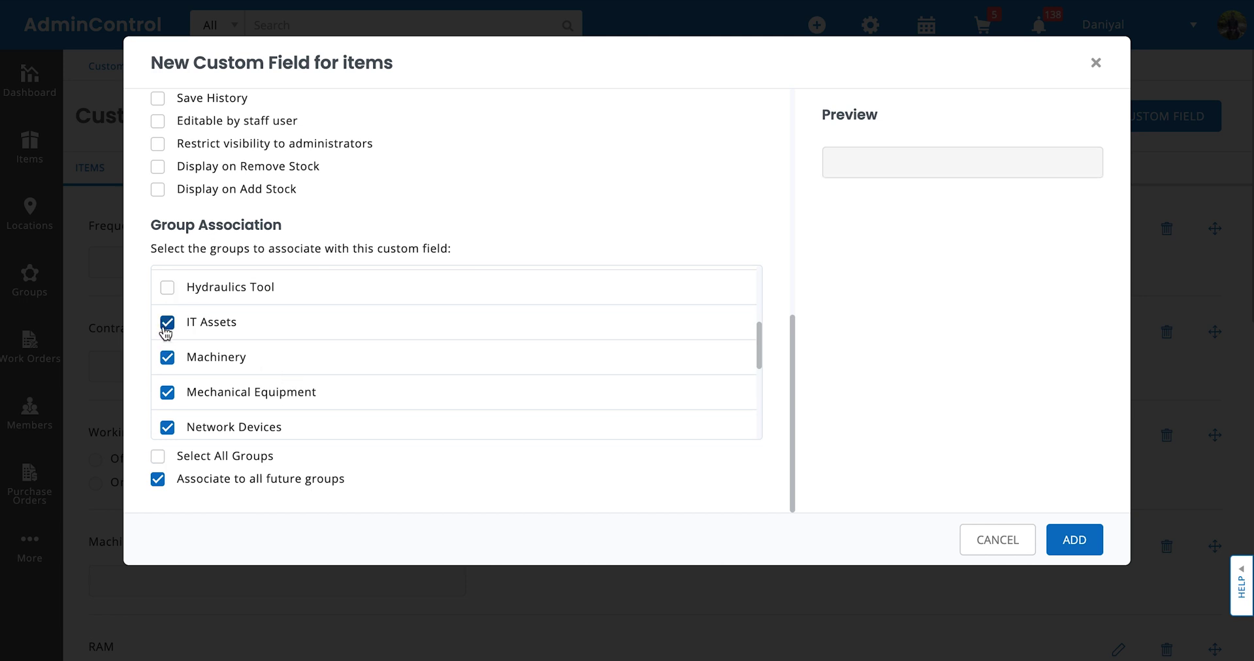
Step: Untick Select All Groups, check only Machinery, then cancel the new field form
scroll(166, 330, "up", 5)
scroll(339, 329, "down", 3)
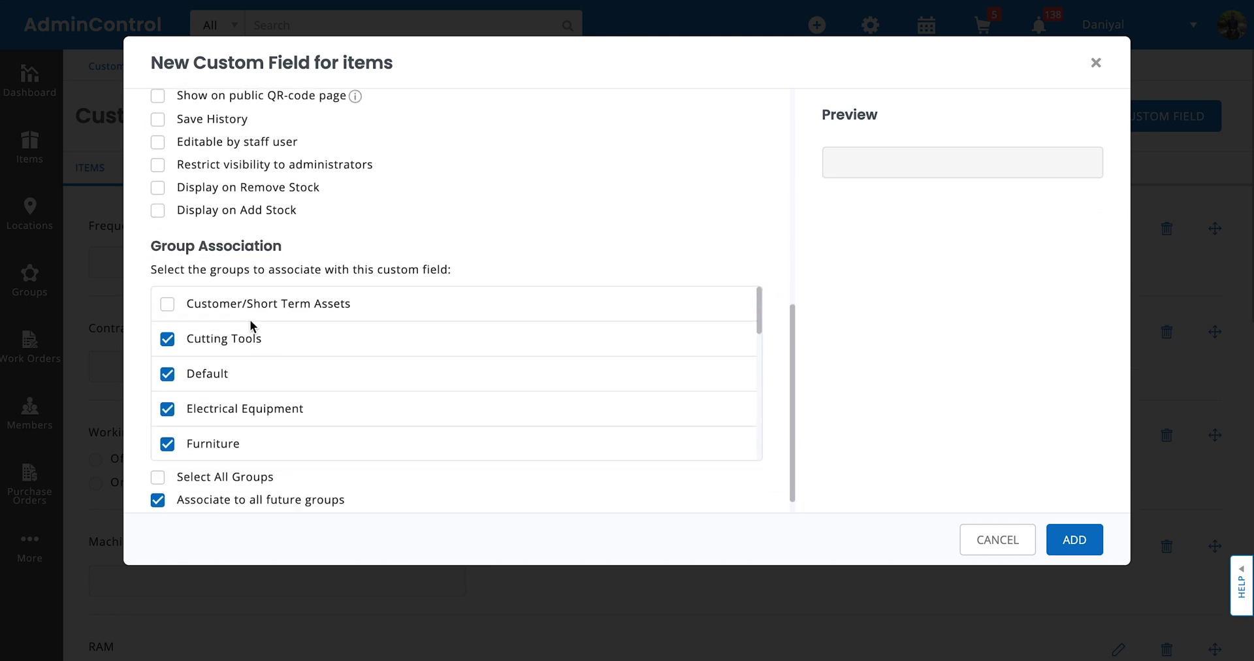
double_click(158, 480)
scroll(260, 372, "down", 2)
scroll(196, 376, "down", 3)
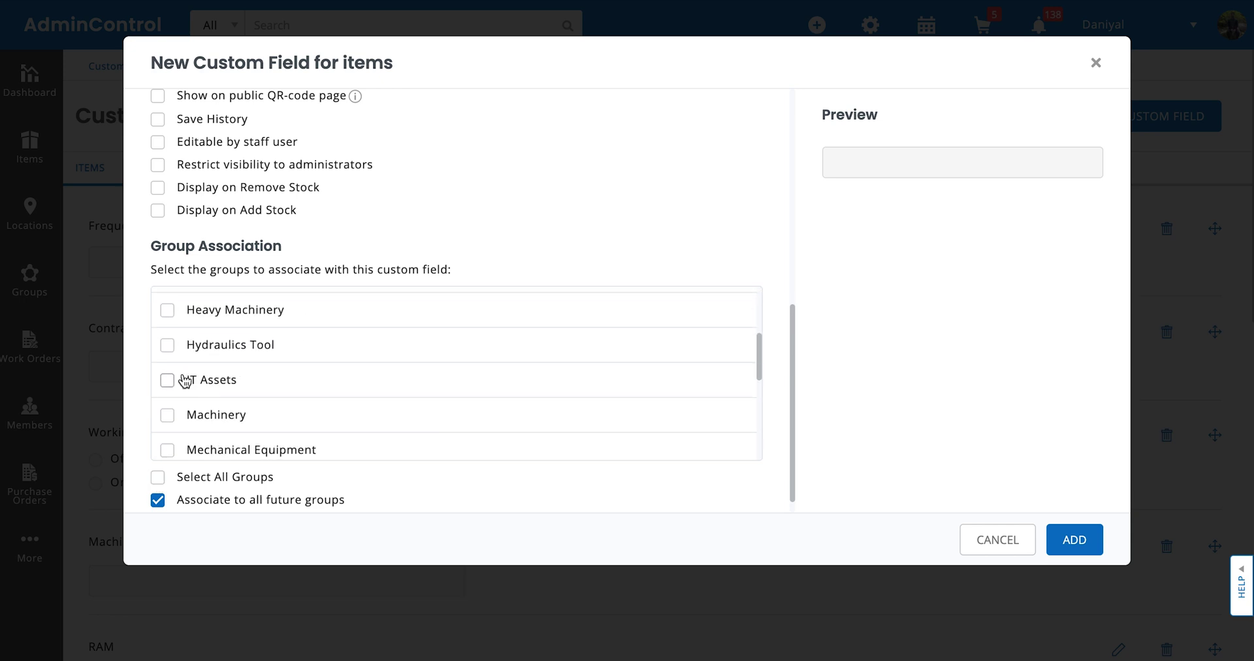
left_click(168, 416)
left_click(997, 545)
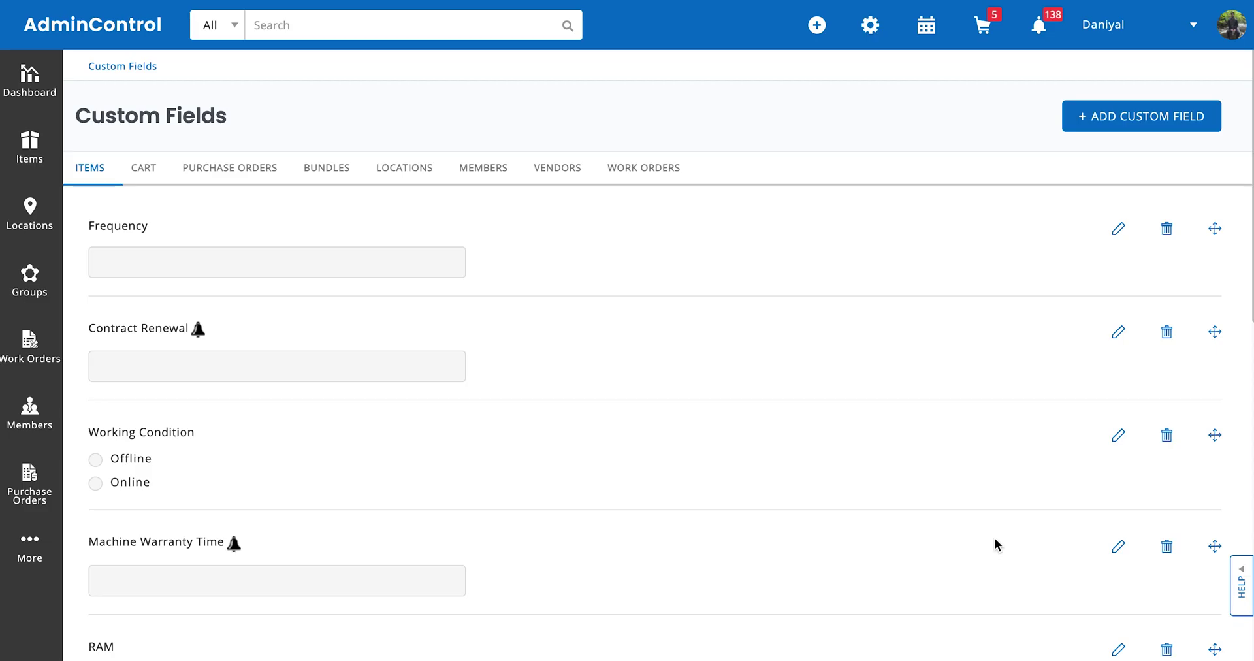